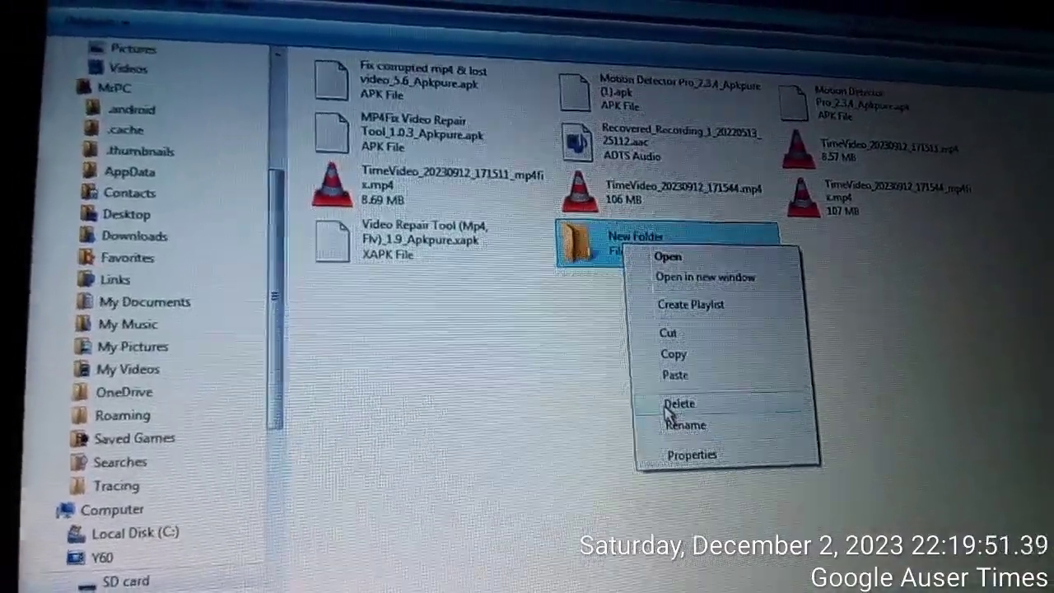
Delete the empty New Folder, then create a new folder and begin renaming it 'cameras timestamp'
click(670, 405)
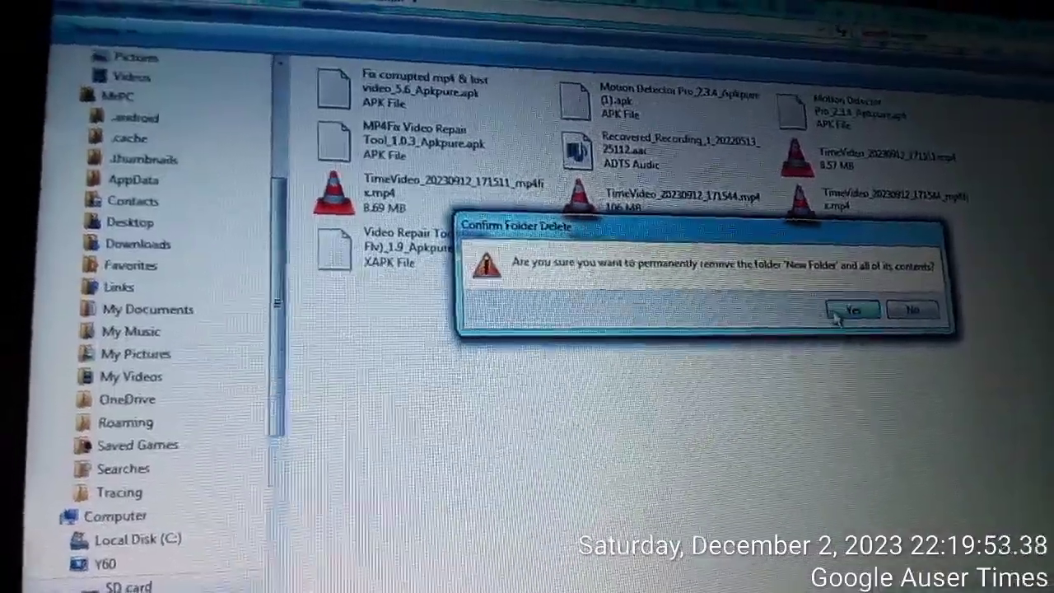
click(843, 309)
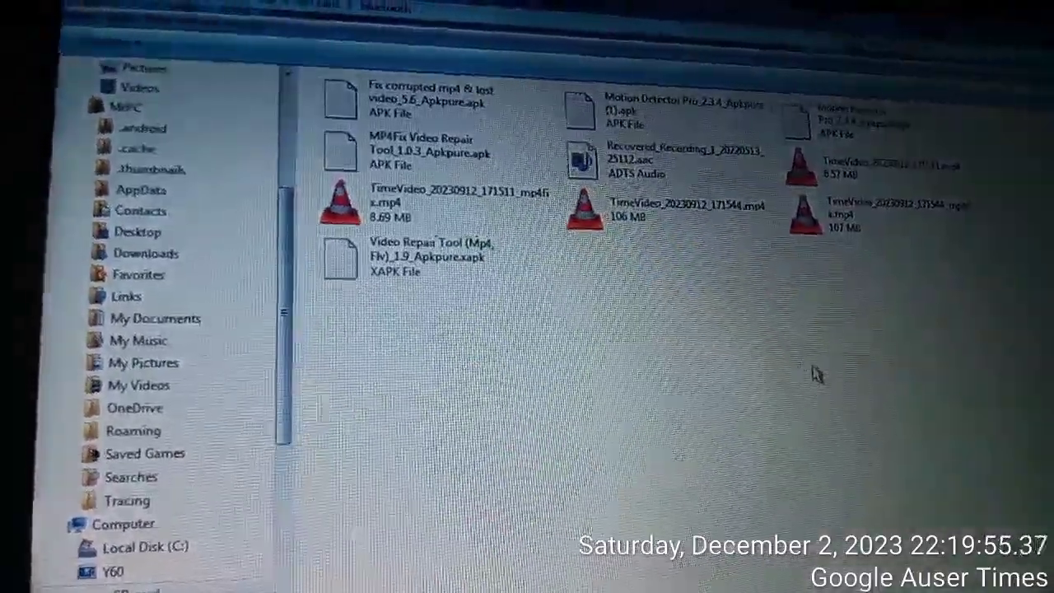
right_click(662, 362)
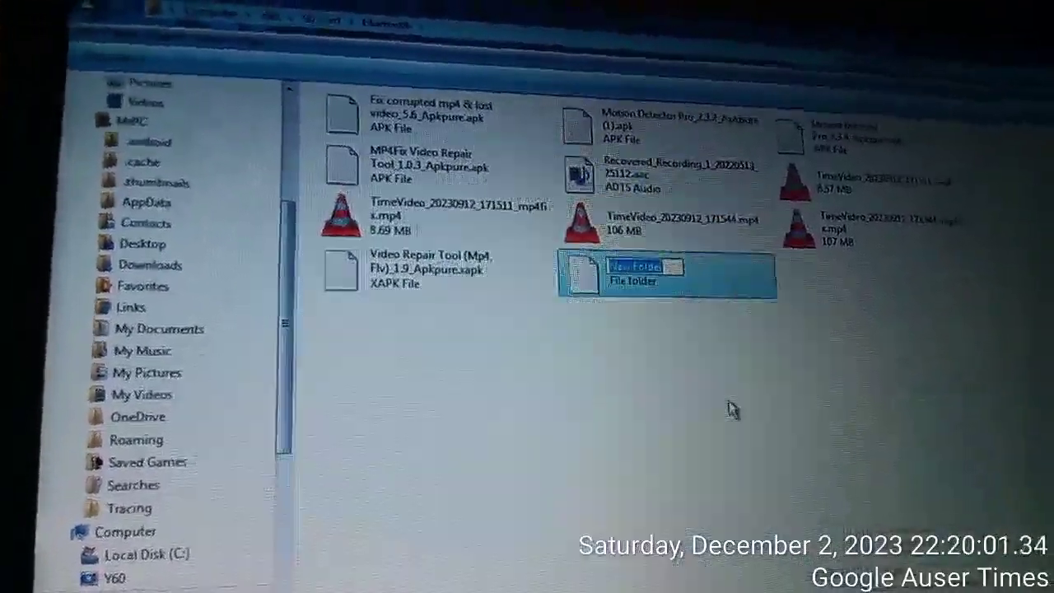
click(725, 412)
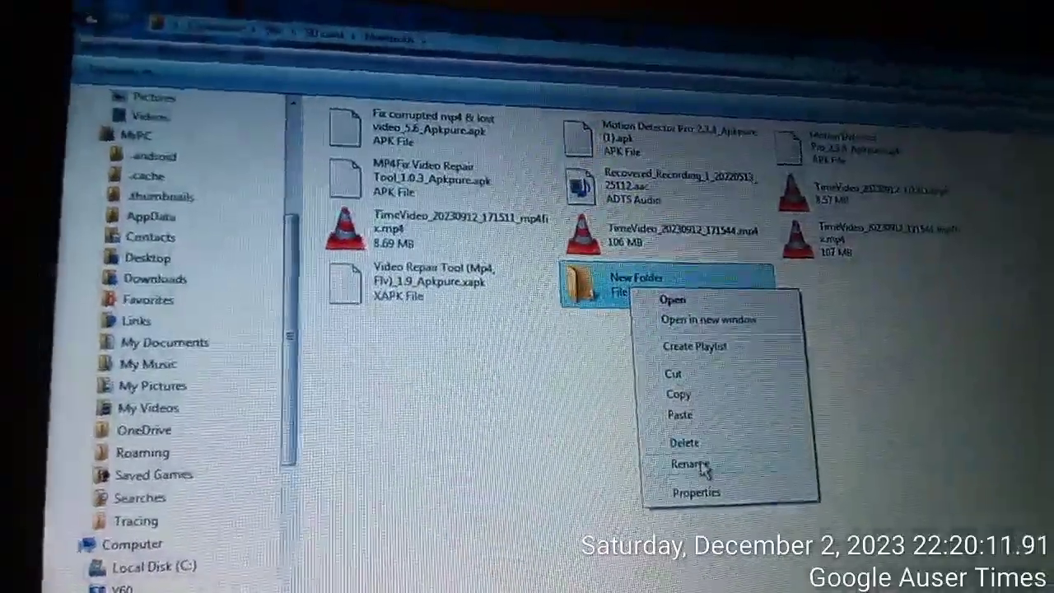
click(704, 468)
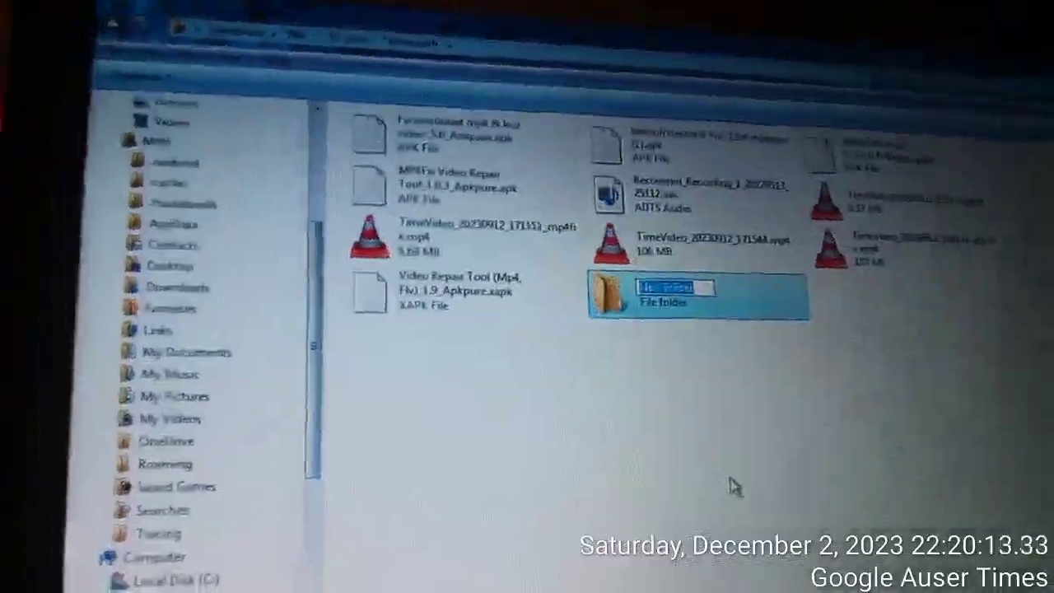
text(camera)
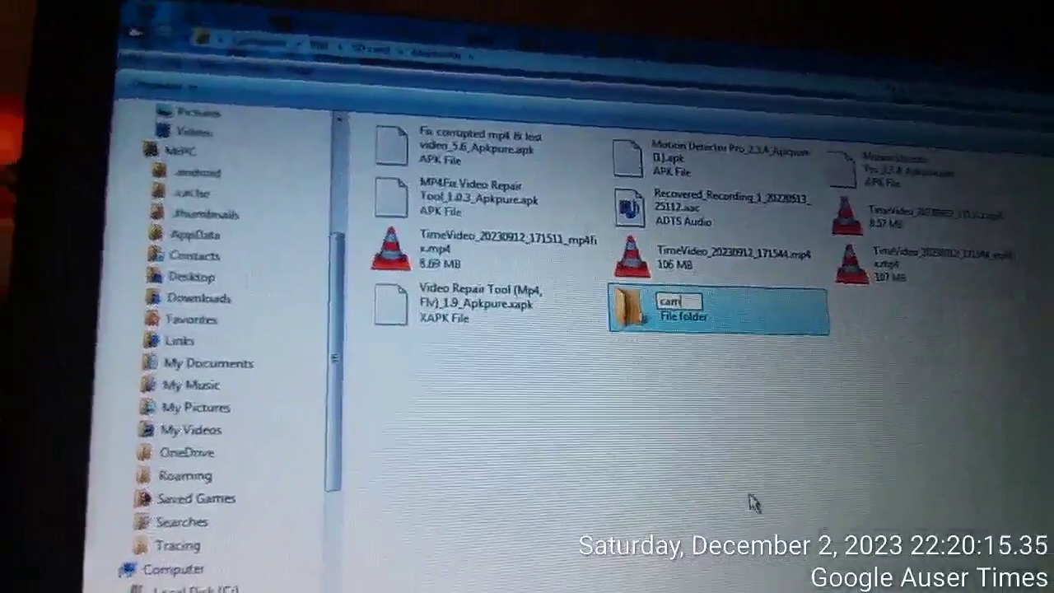
text(s t)
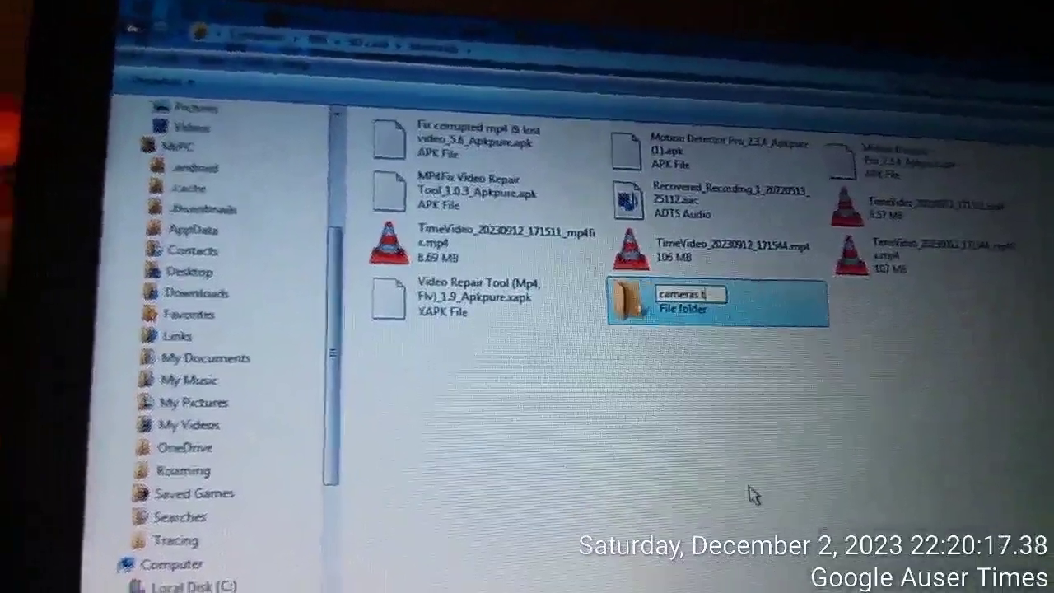
text(ime)
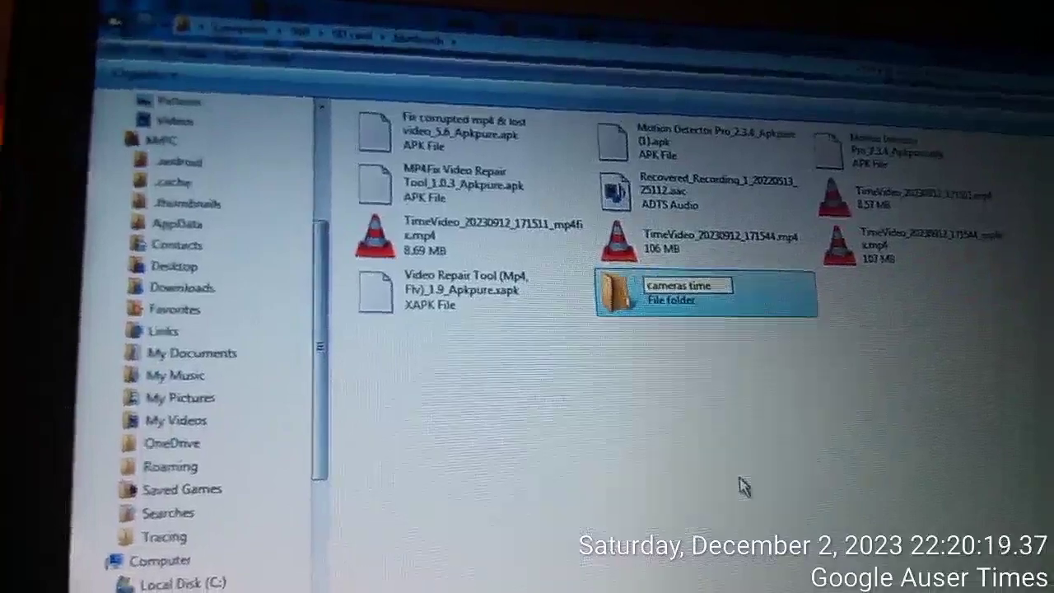
text(stam)
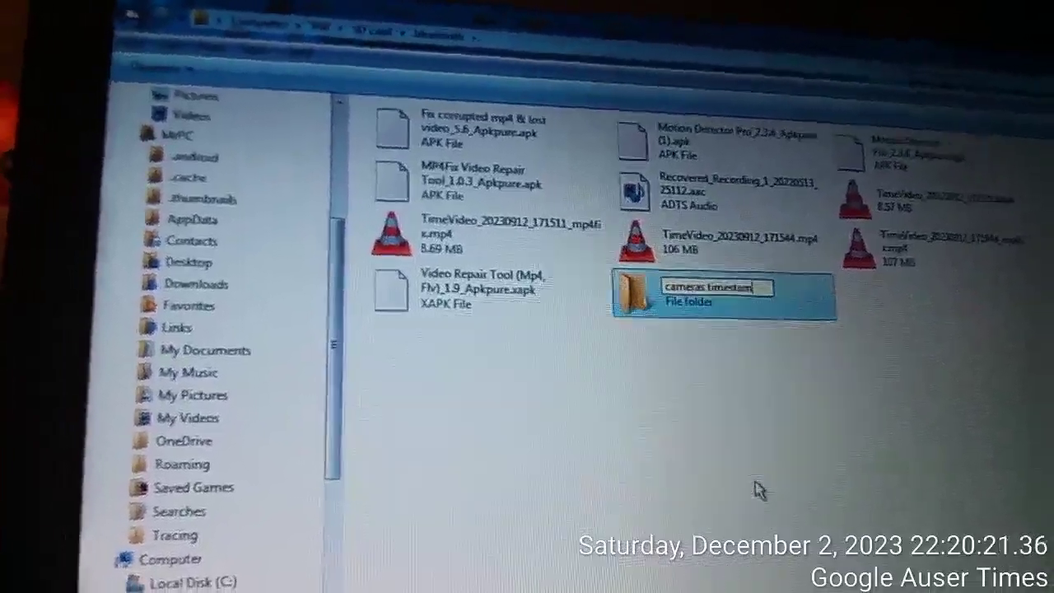
text(p)
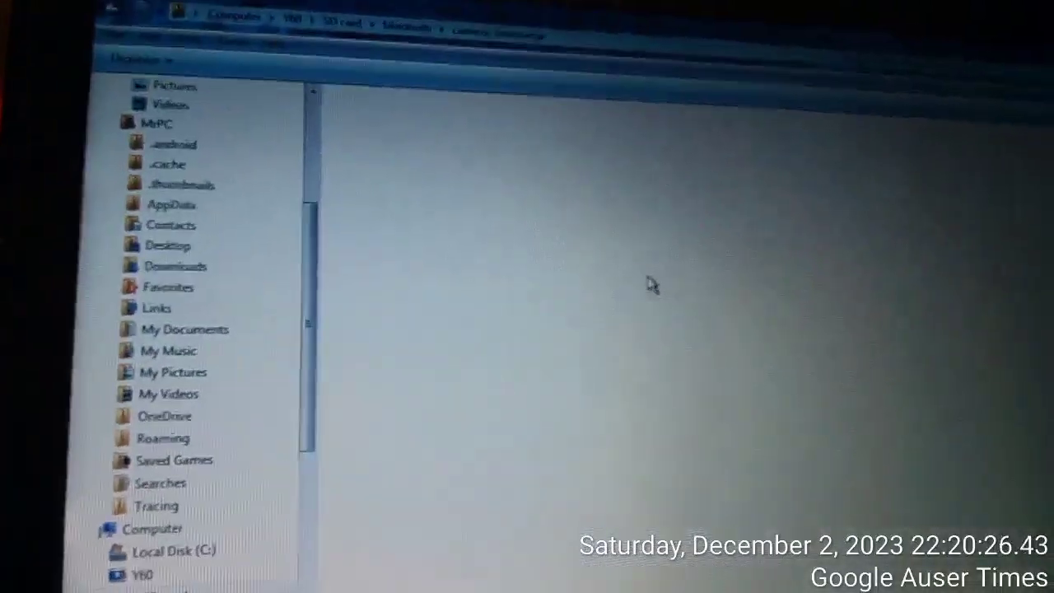
Paste the Timestamp Camera APKs into 'cameras timestamp', then go back up to the parent folder
right_click(650, 284)
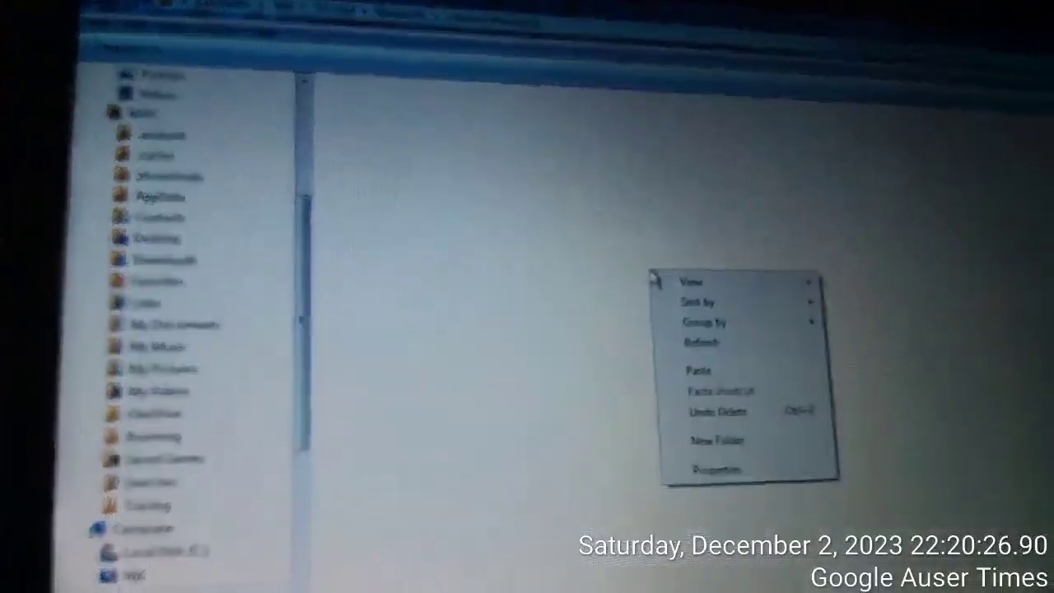
click(698, 370)
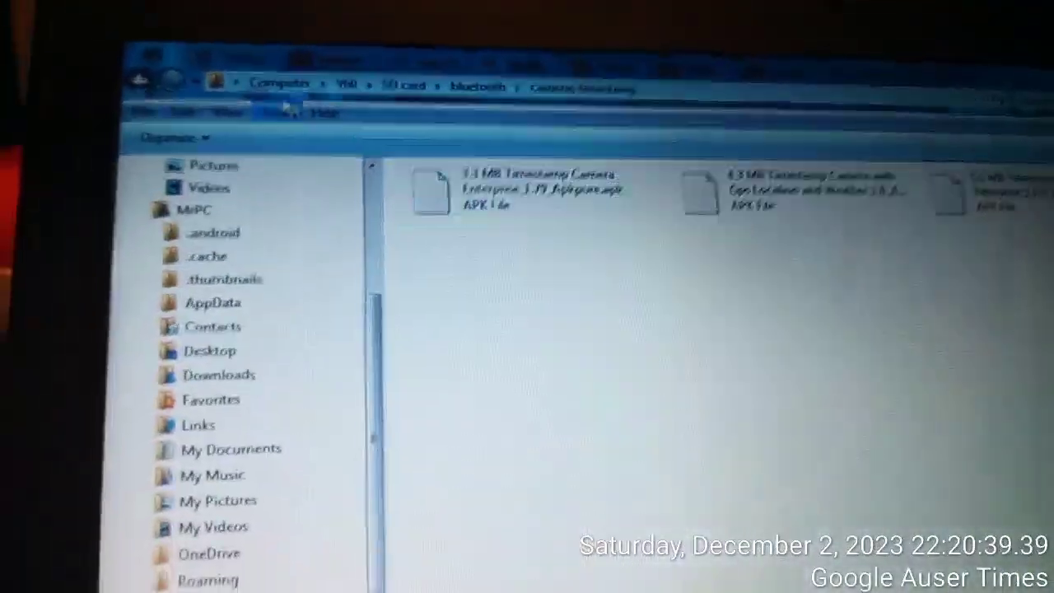
key(BackSpace)
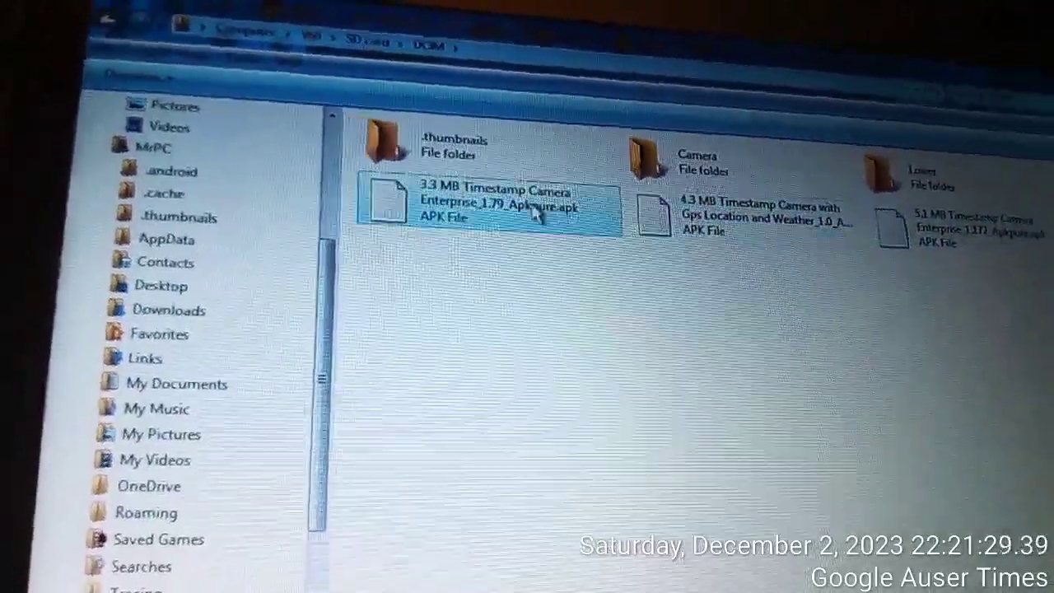
Create the DCIM folder 'time stamp cam dec 2 2023', then open it to paste the APKs
right_click(618, 345)
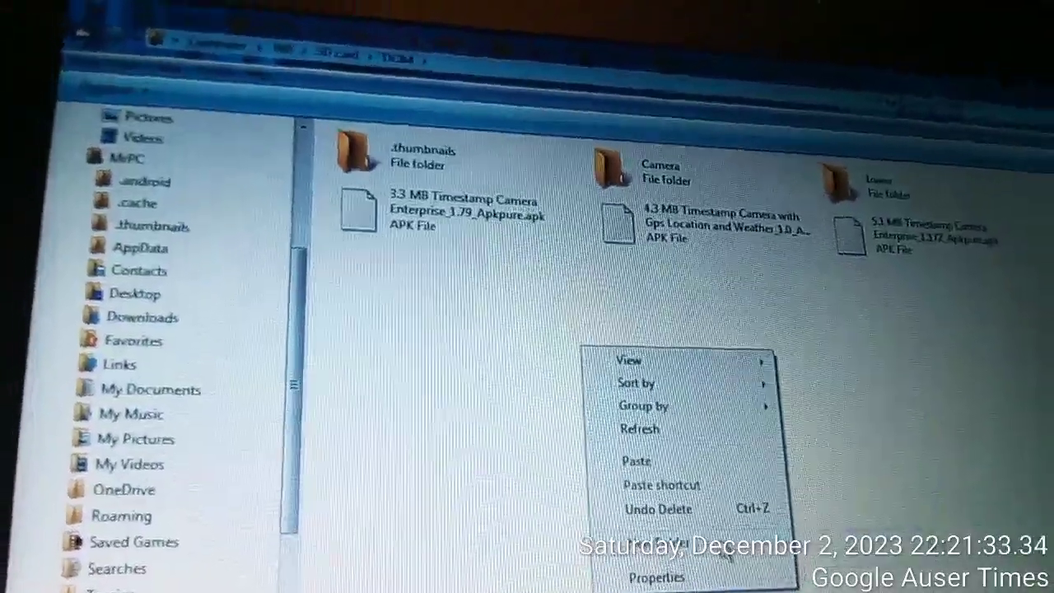
click(730, 553)
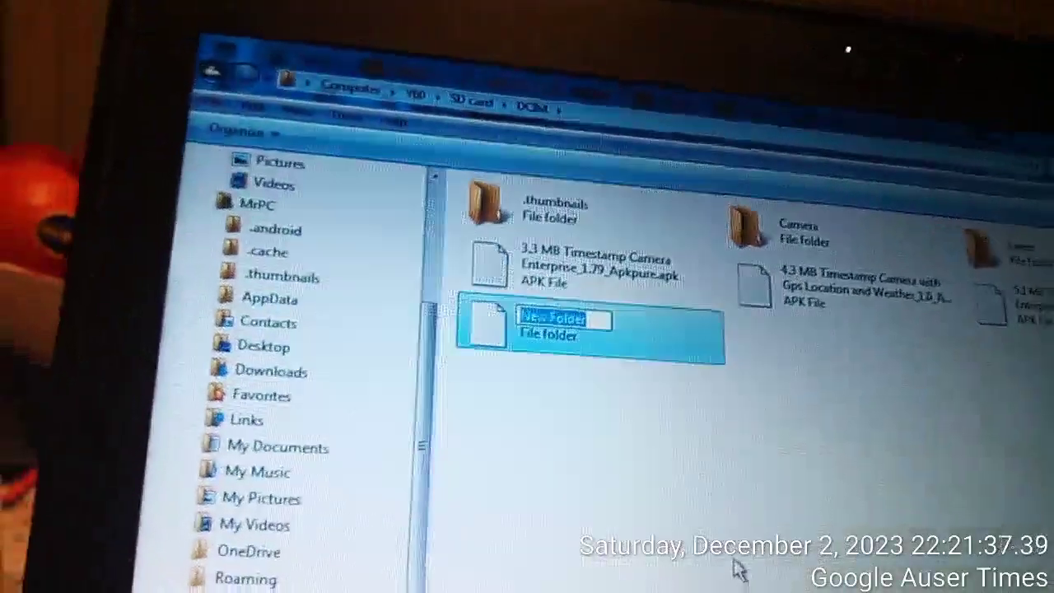
text(6ime)
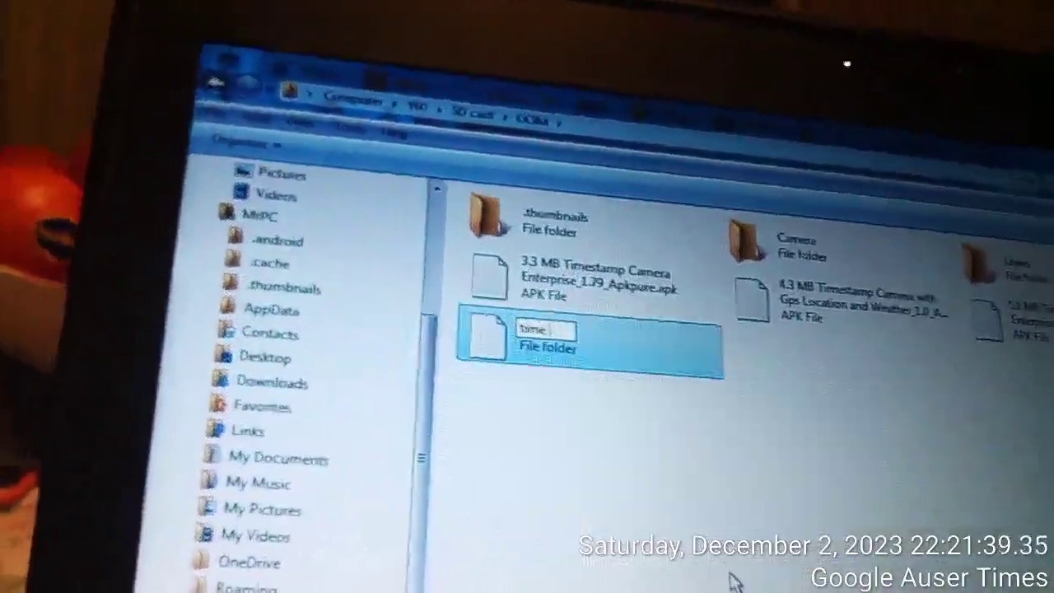
text( stamp )
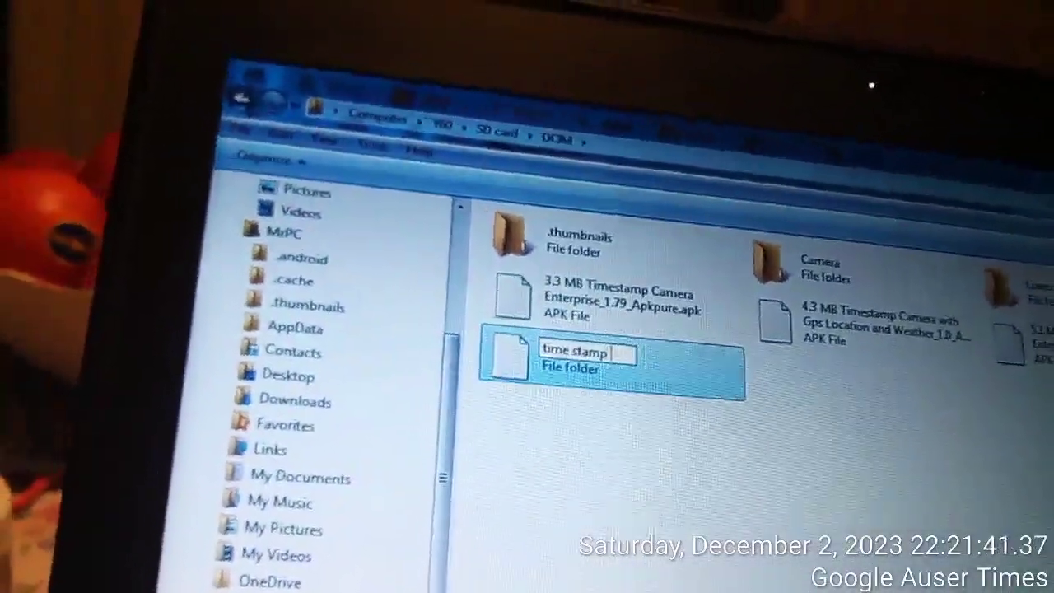
text(cam )
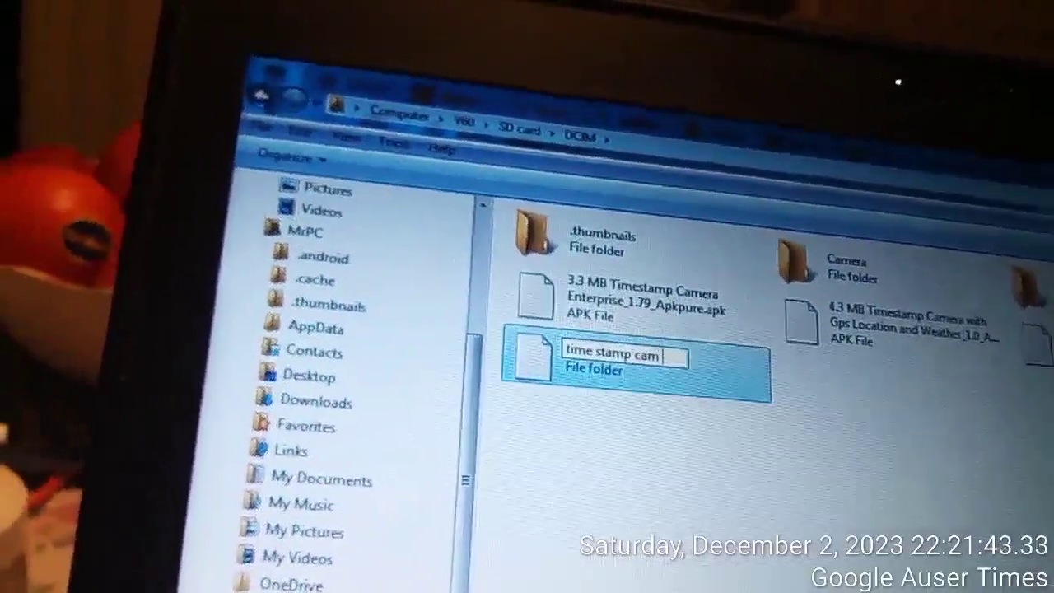
text(dec 2 2023)
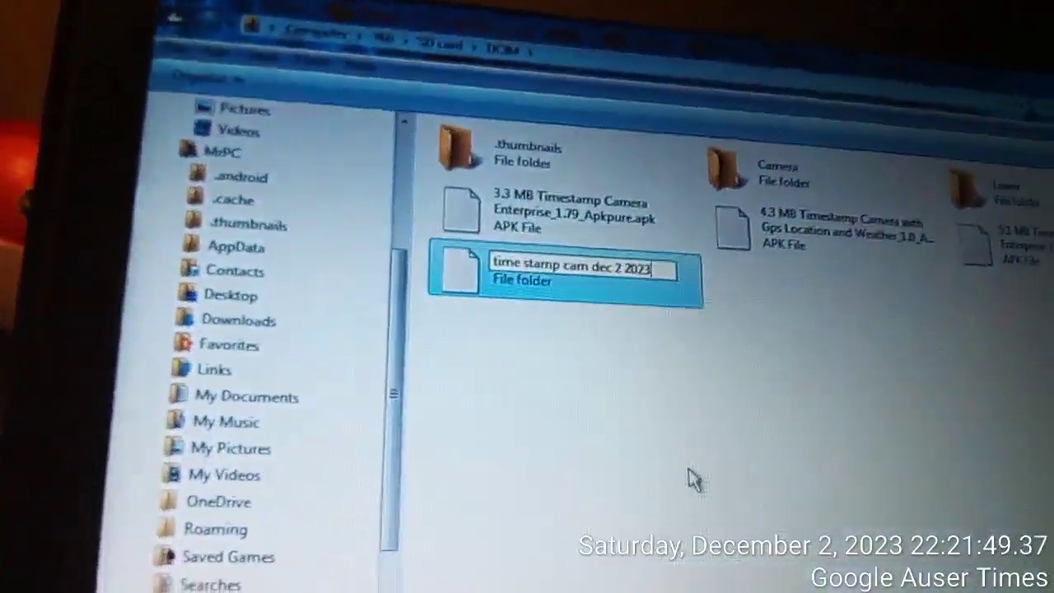
click(659, 468)
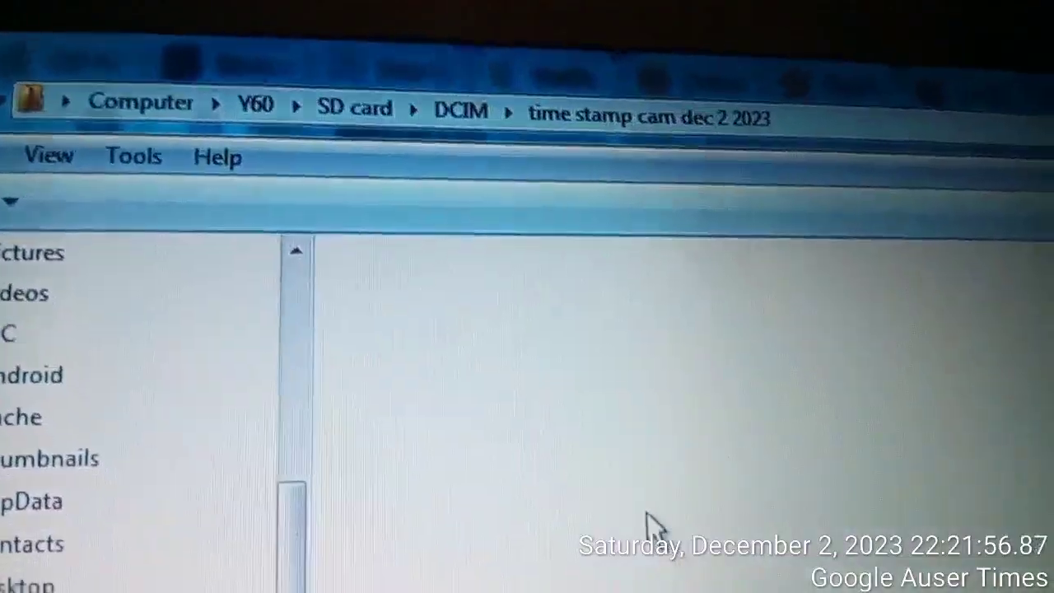
right_click(642, 586)
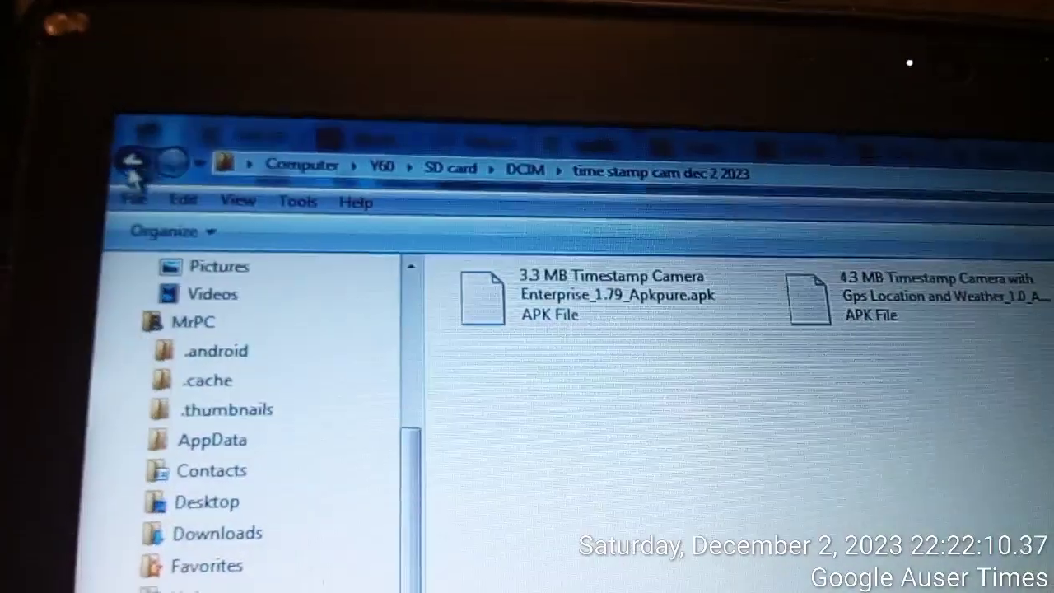
Go back to the SD card's top level and open its Download folder
click(118, 138)
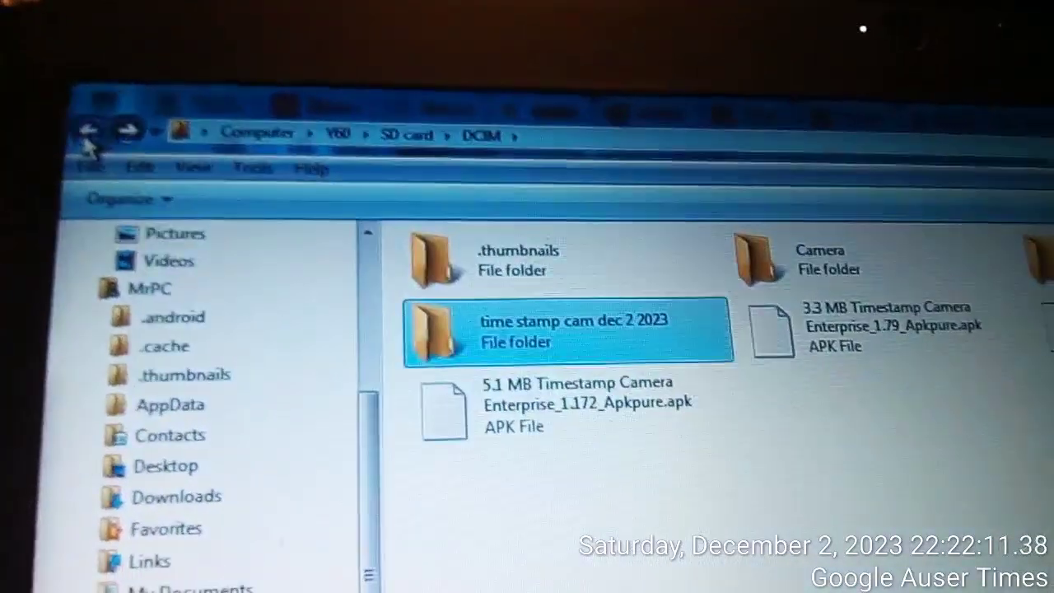
click(87, 142)
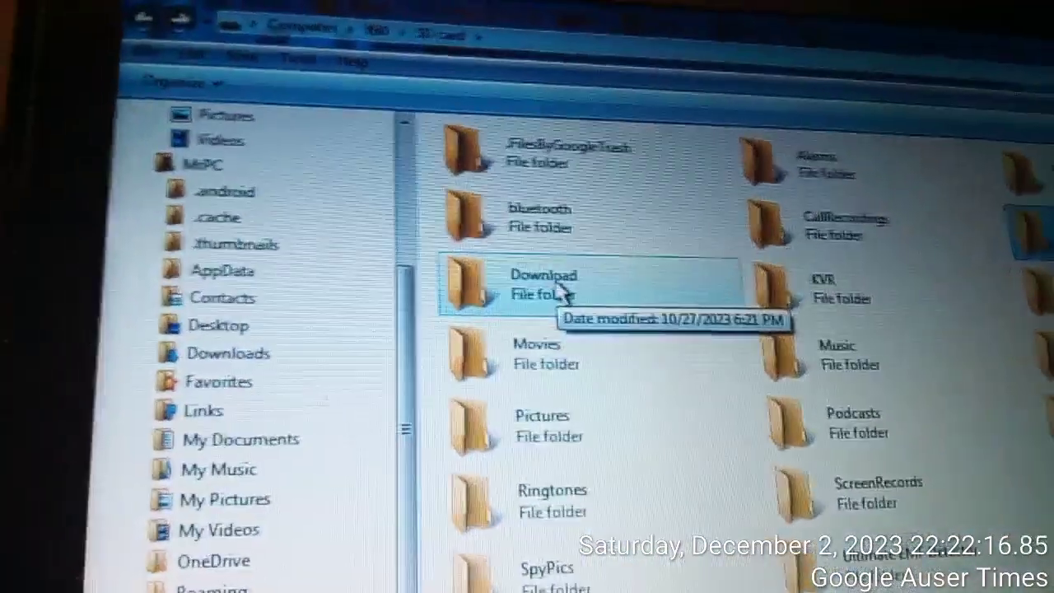
double_click(577, 387)
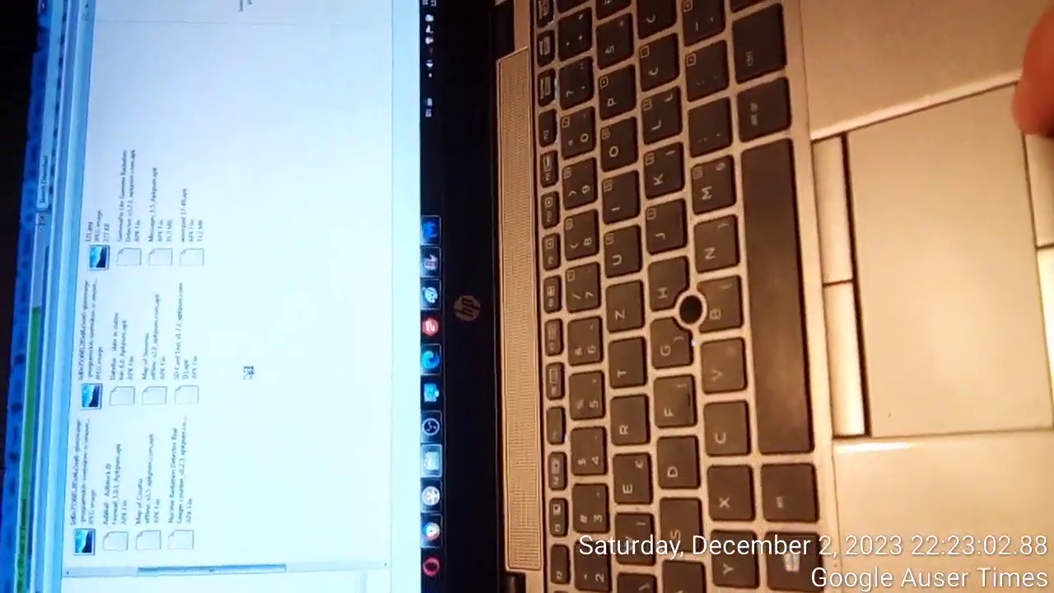
right_click(248, 373)
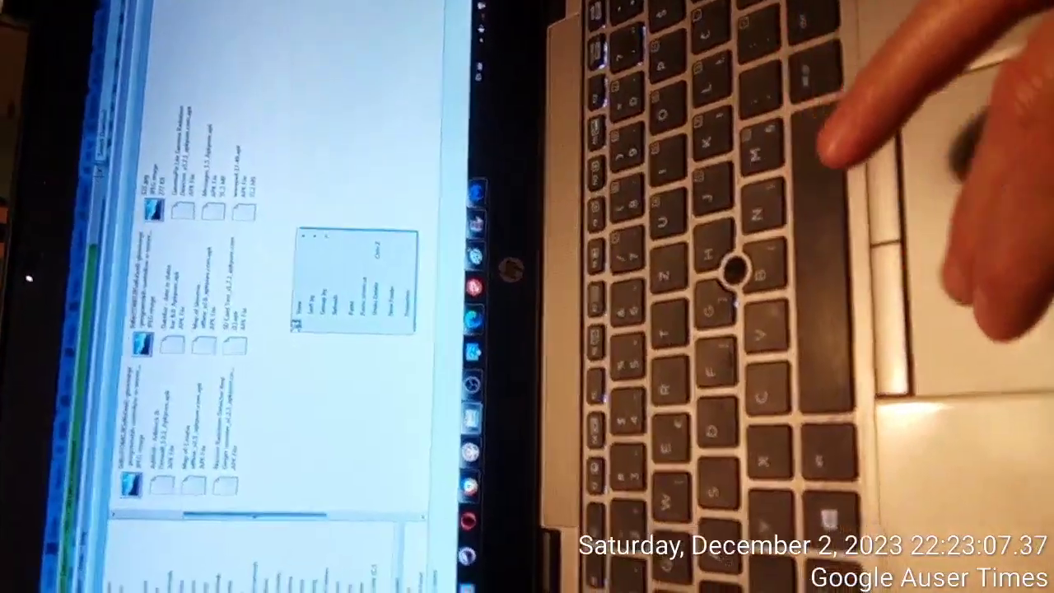
mouse_move(406, 284)
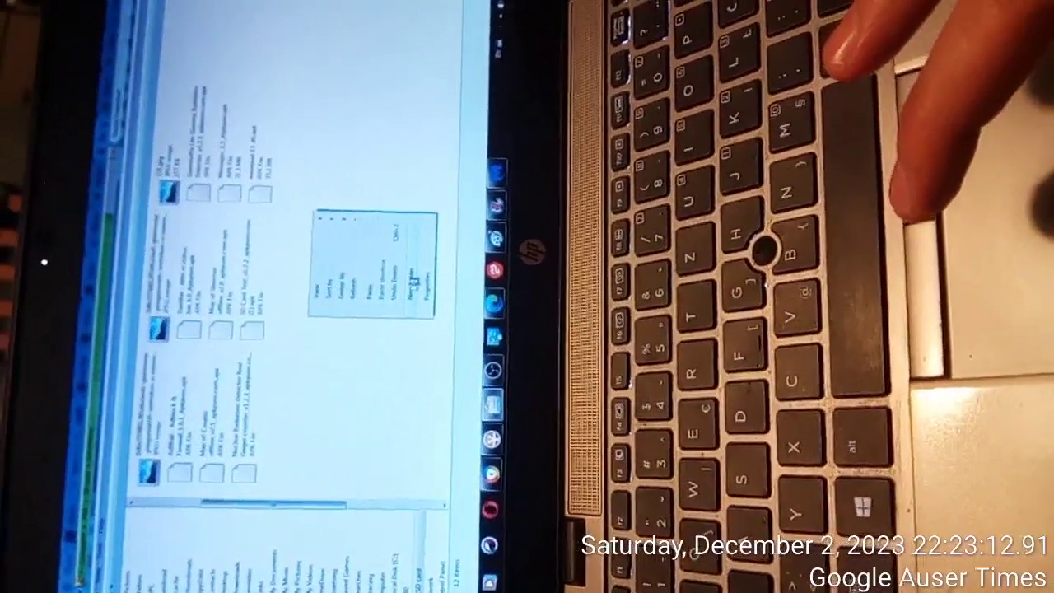
click(411, 277)
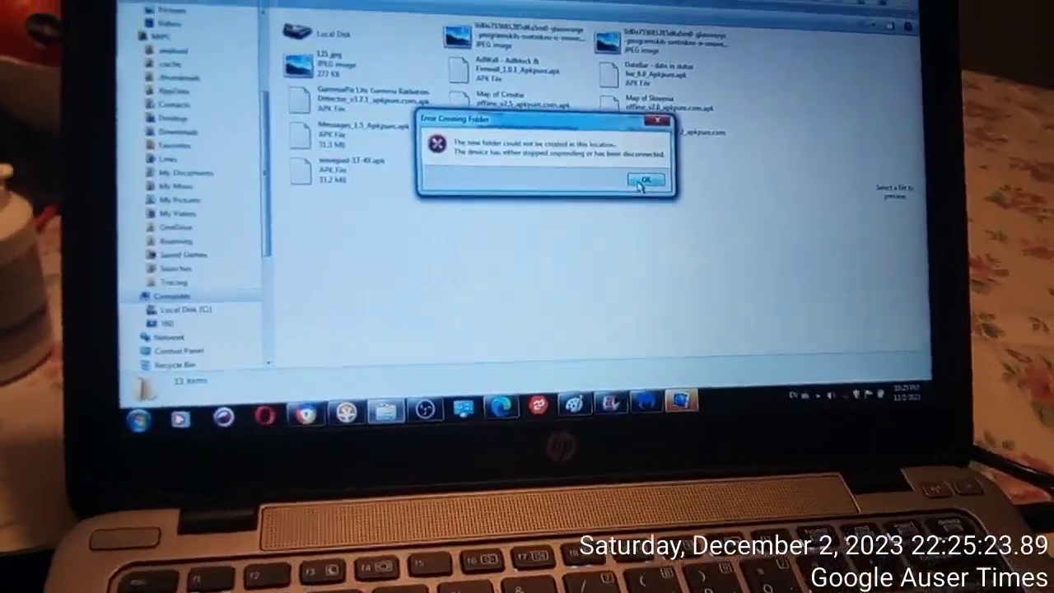
Dismiss the error, open the phone from AutoPlay in a maximized window, and enter its SD card
click(646, 163)
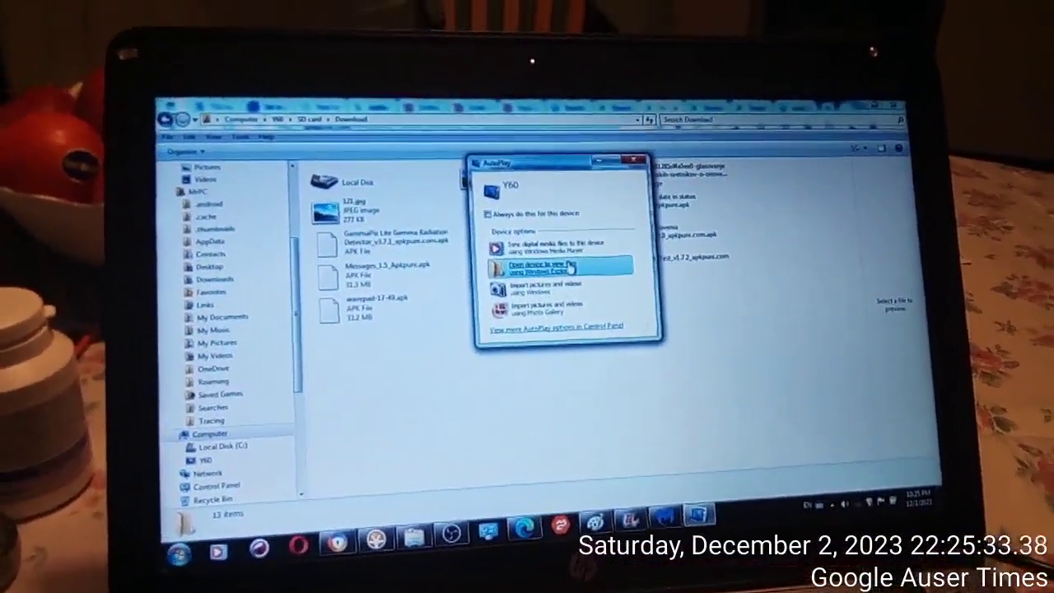
click(570, 266)
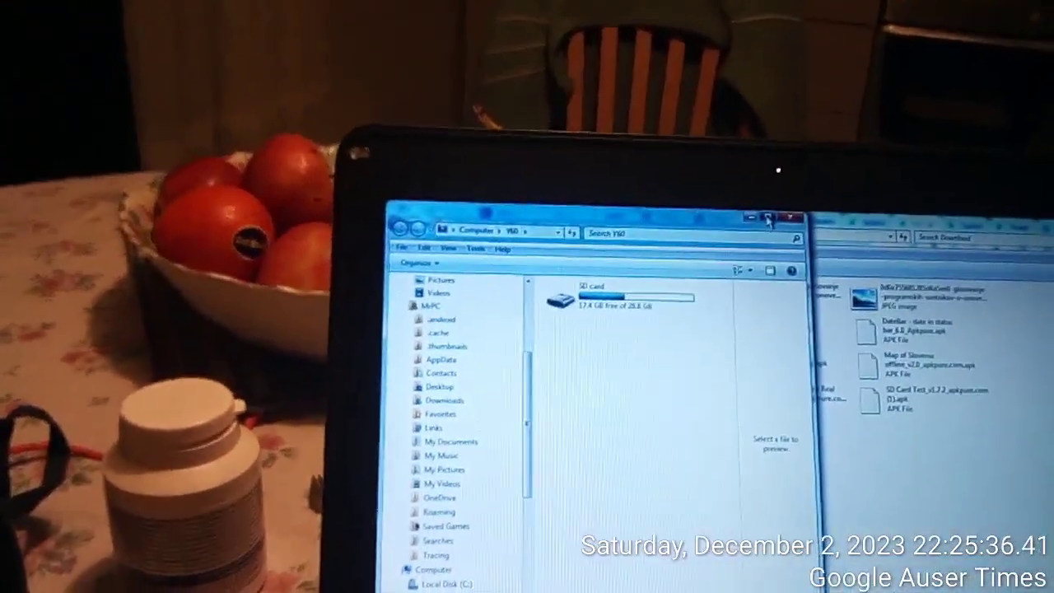
click(743, 239)
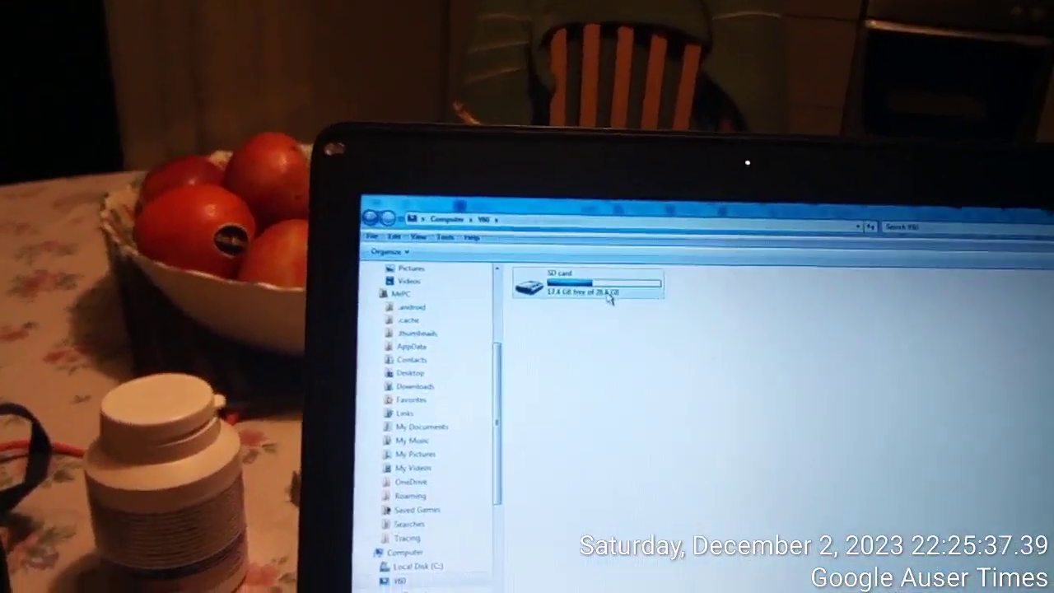
double_click(609, 294)
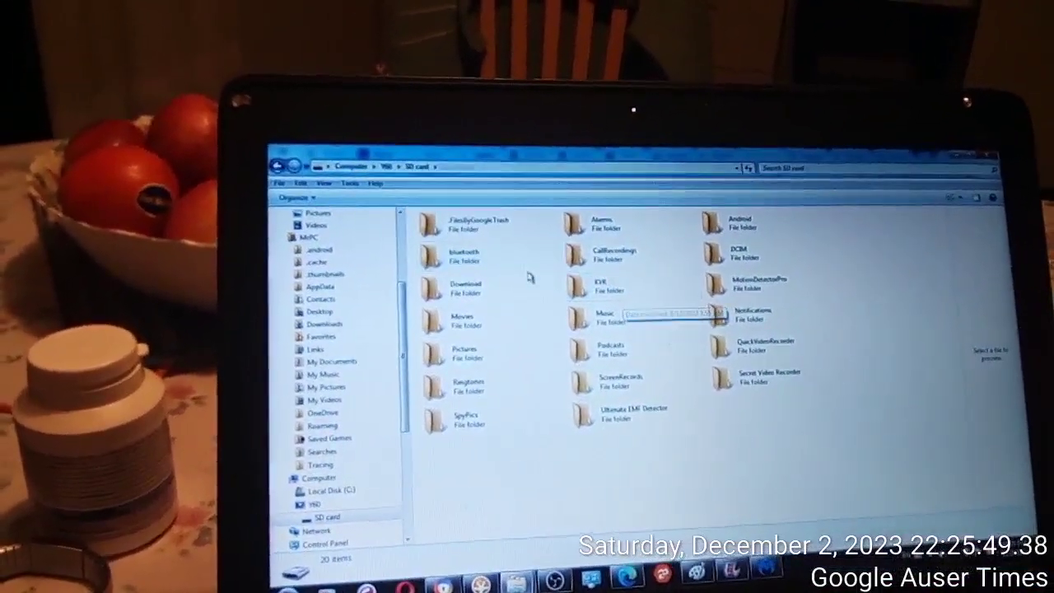
Paste the Timestamp Camera APKs into the SD card's Music folder
double_click(629, 326)
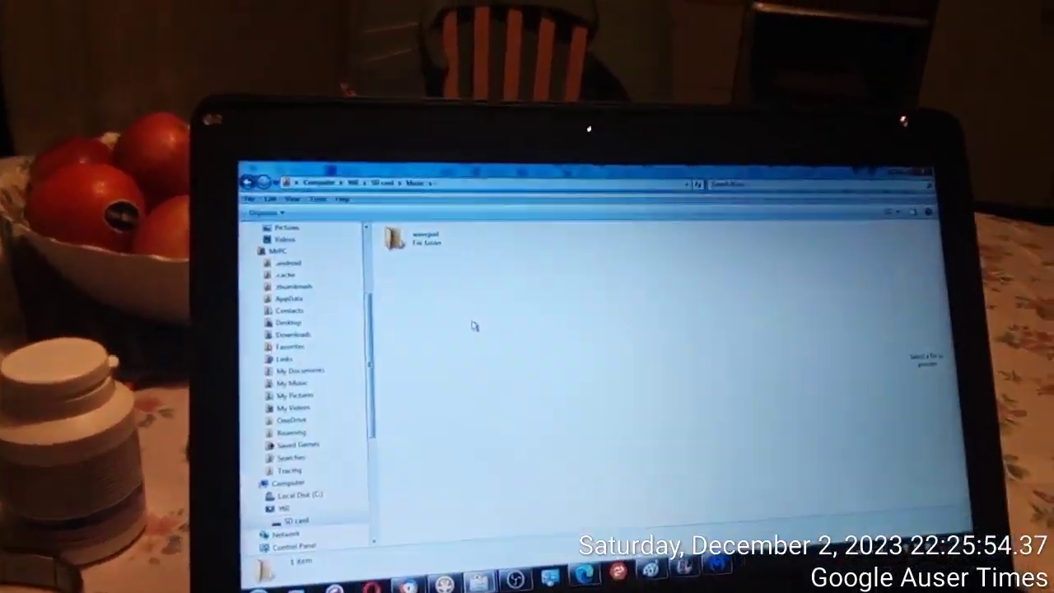
right_click(510, 321)
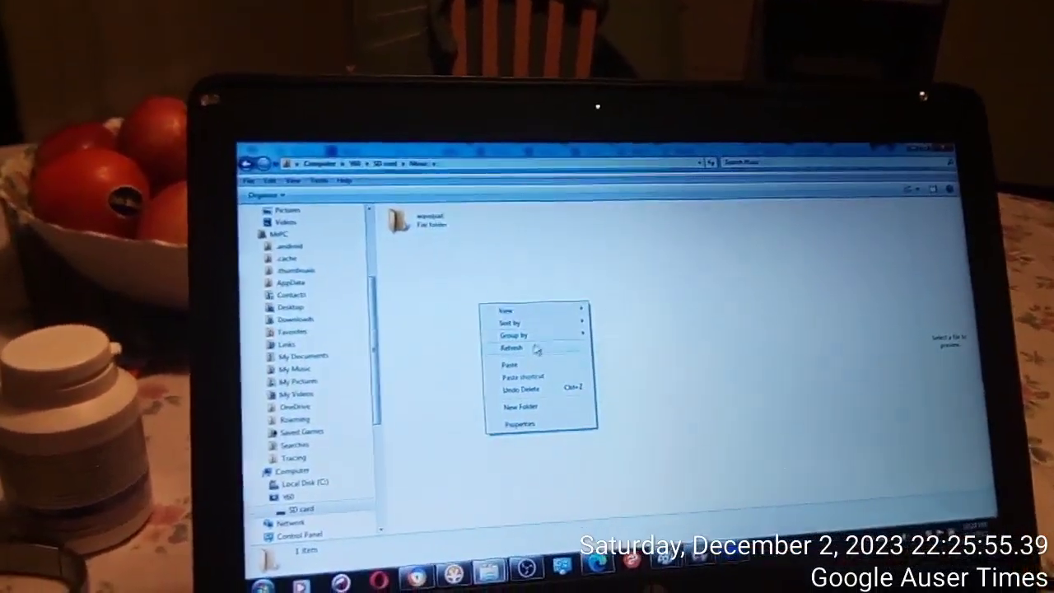
click(535, 349)
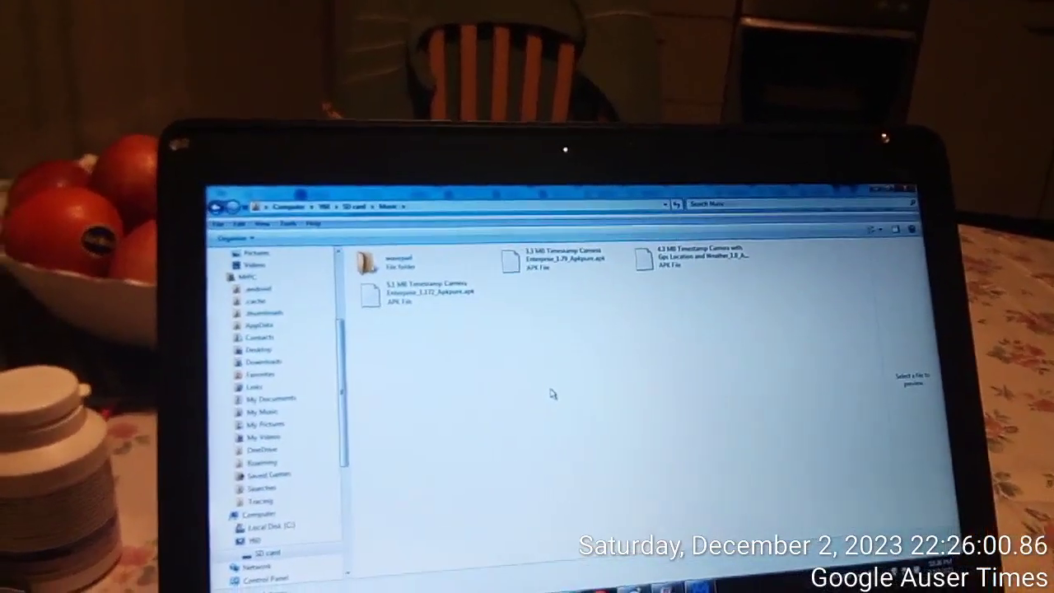
Create a New Folder in Music, paste the APKs into it, and return to the SD card
right_click(554, 395)
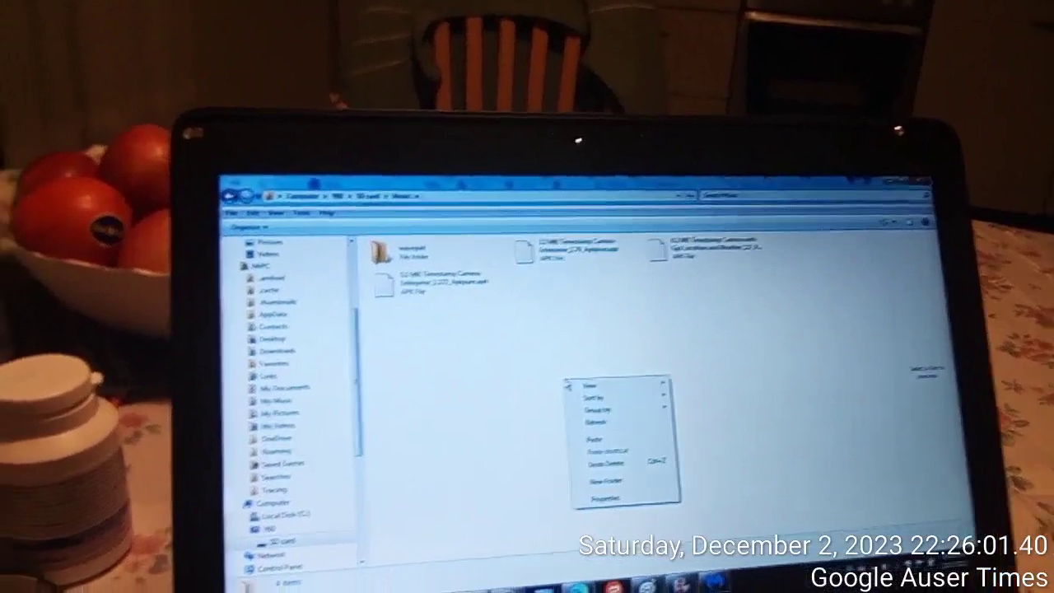
click(582, 471)
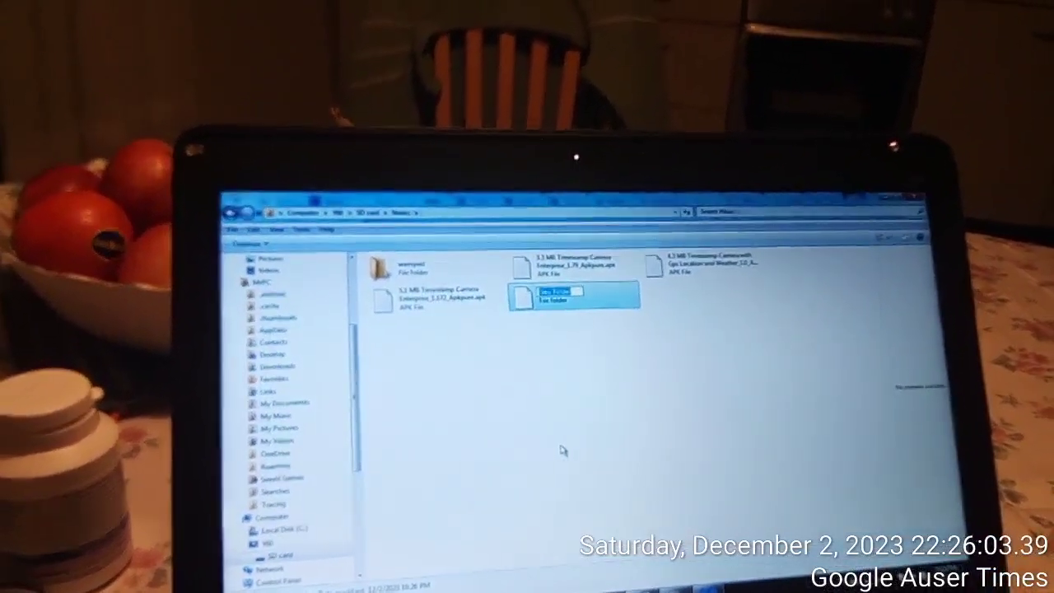
double_click(543, 319)
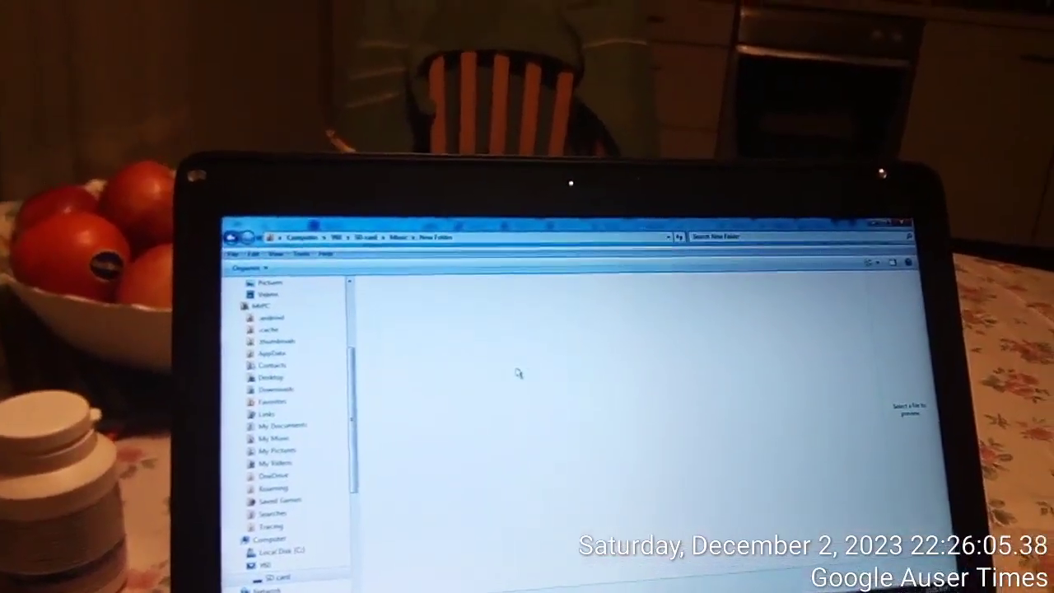
right_click(518, 357)
click(537, 418)
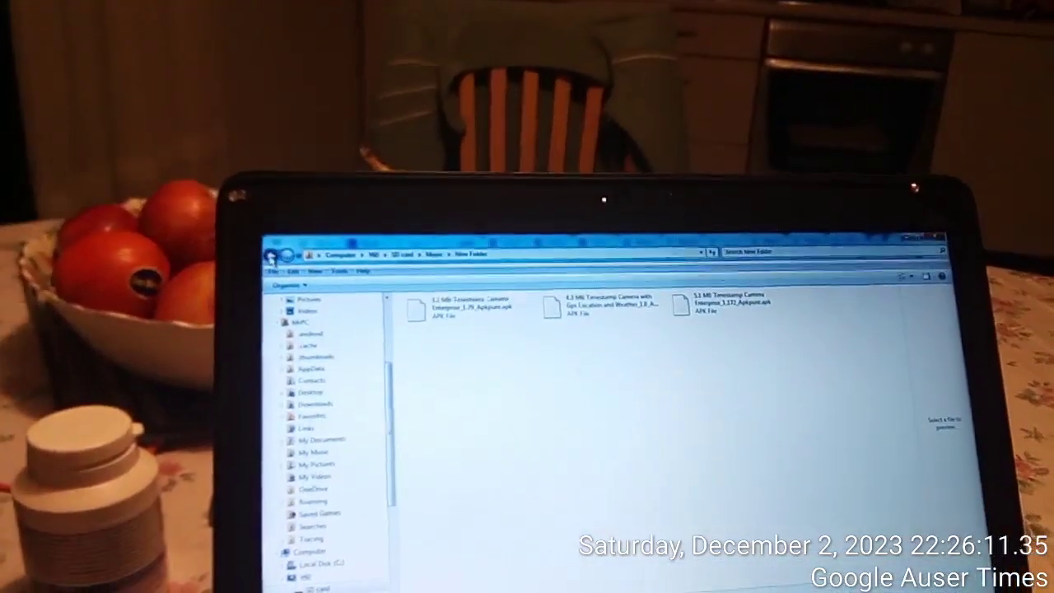
click(274, 256)
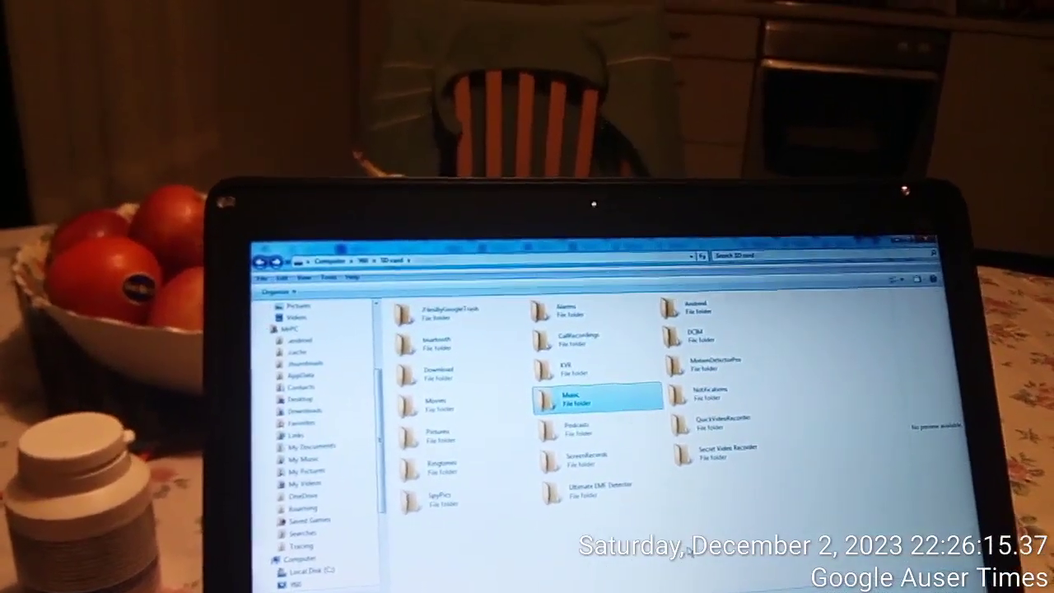
Paste the Timestamp Camera APKs into the SD card's ScreenRecords folder
click(572, 457)
double_click(572, 457)
right_click(484, 435)
click(568, 494)
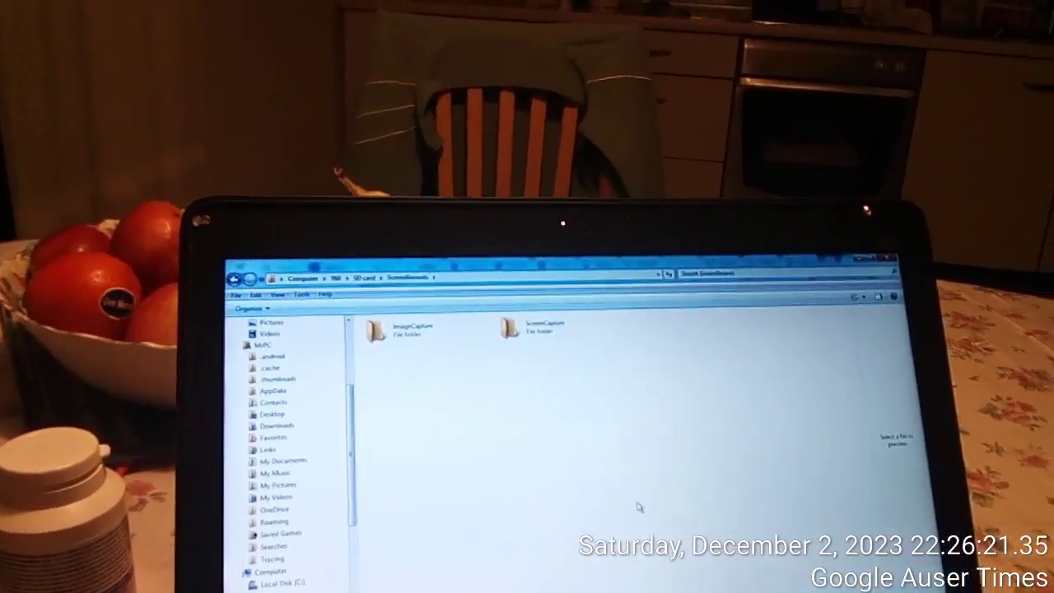
Add a New folder in ScreenRecords, paste the APKs into it, and return to the SD card
right_click(516, 422)
click(542, 478)
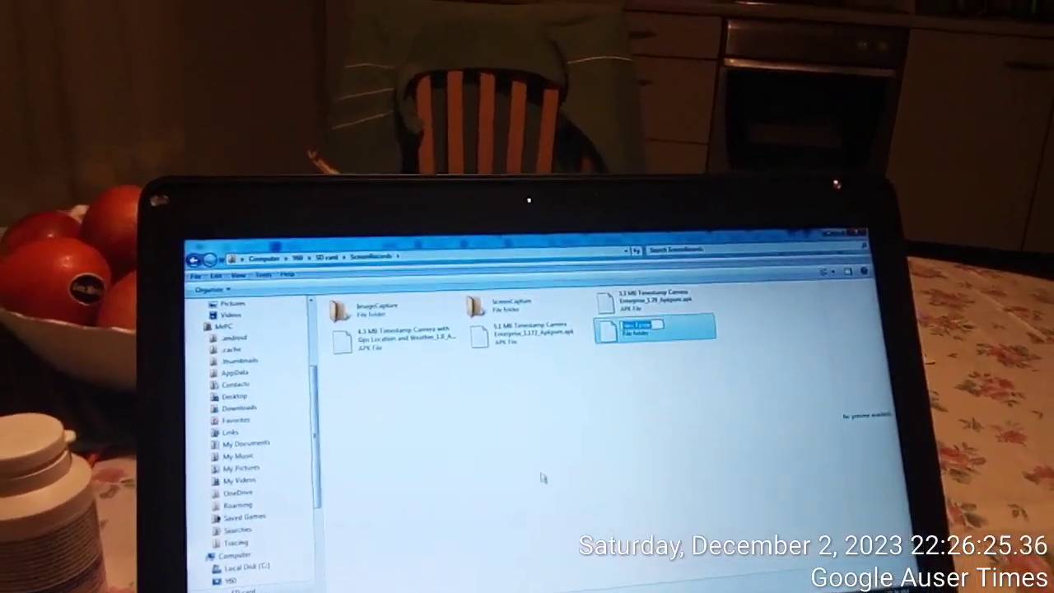
click(596, 426)
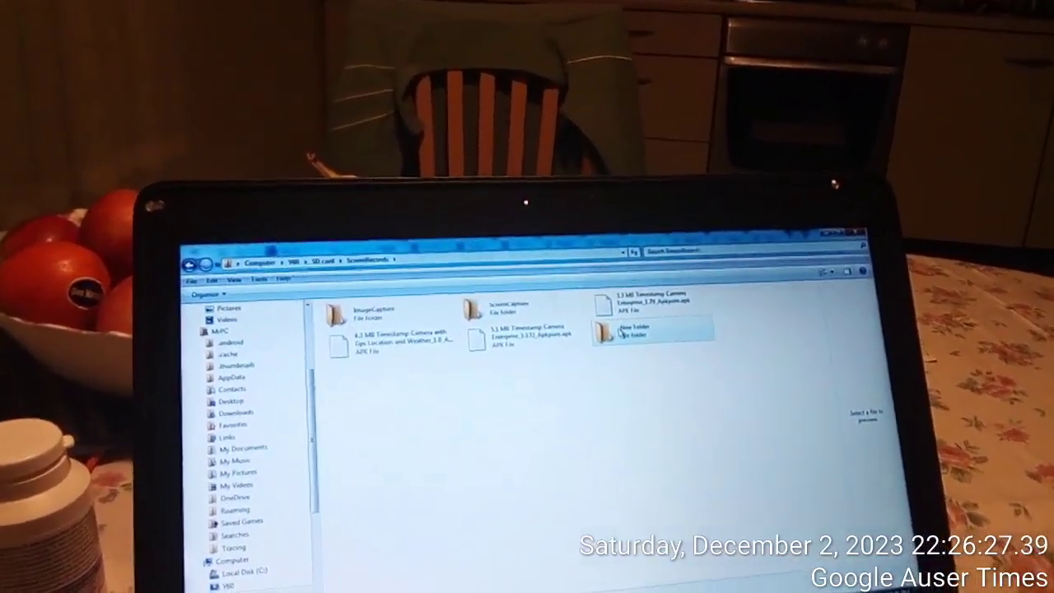
double_click(620, 329)
right_click(519, 358)
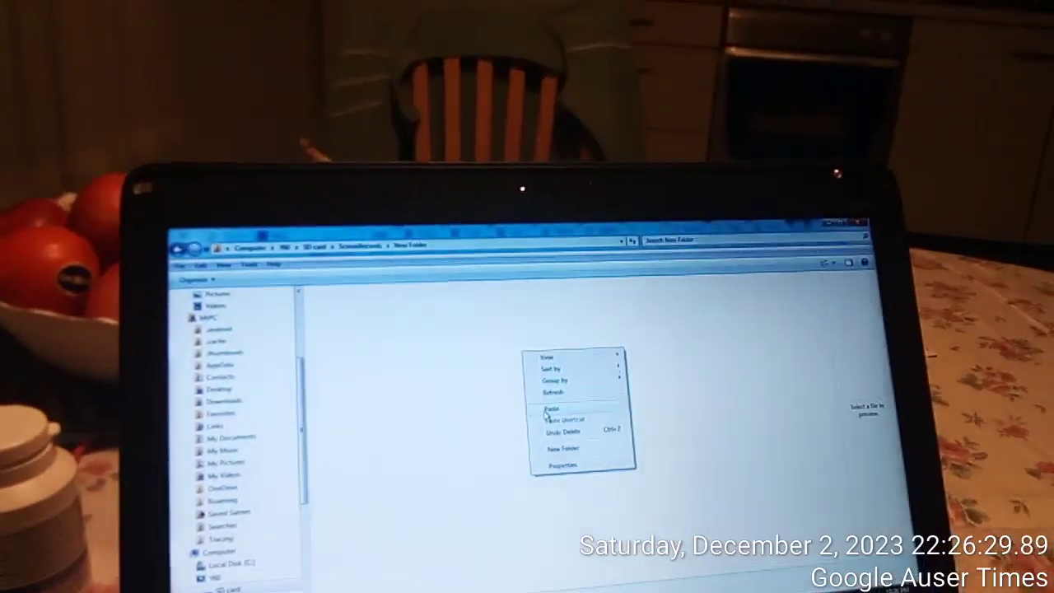
click(574, 387)
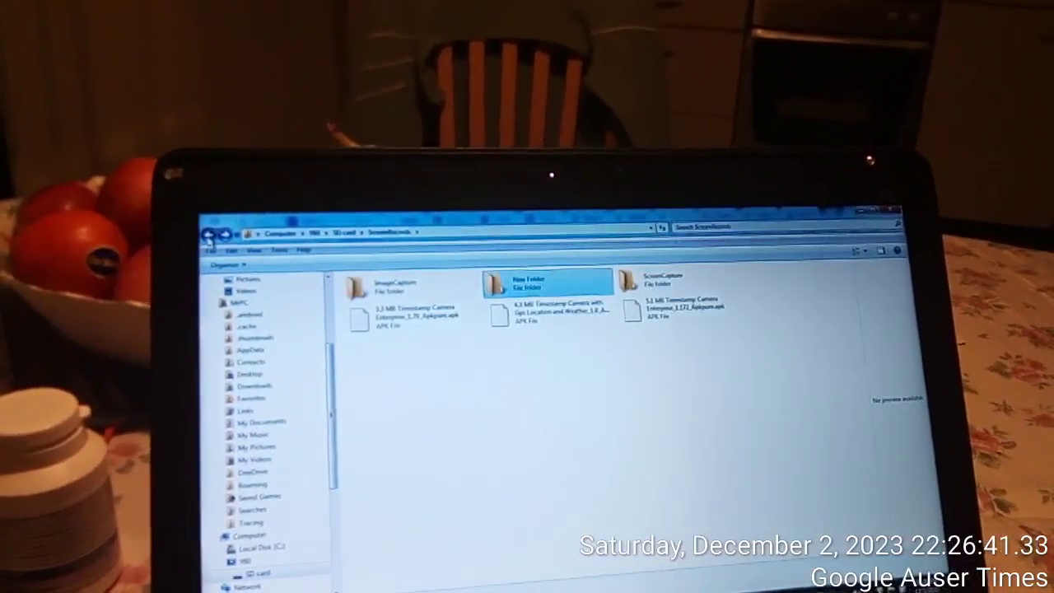
click(208, 238)
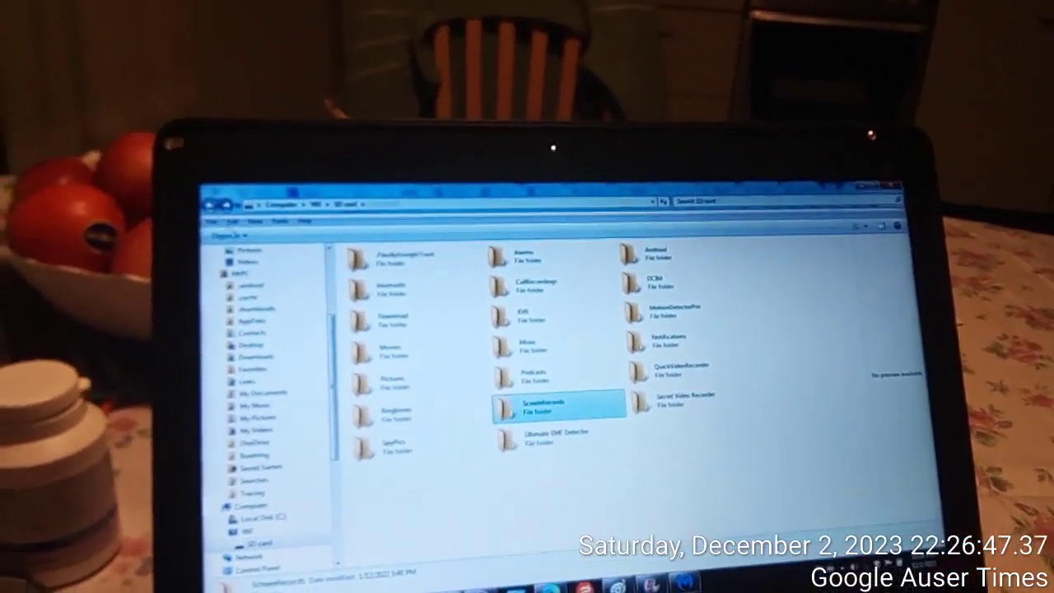
Open the SD card's Download folder and start pasting the copied files there
double_click(388, 321)
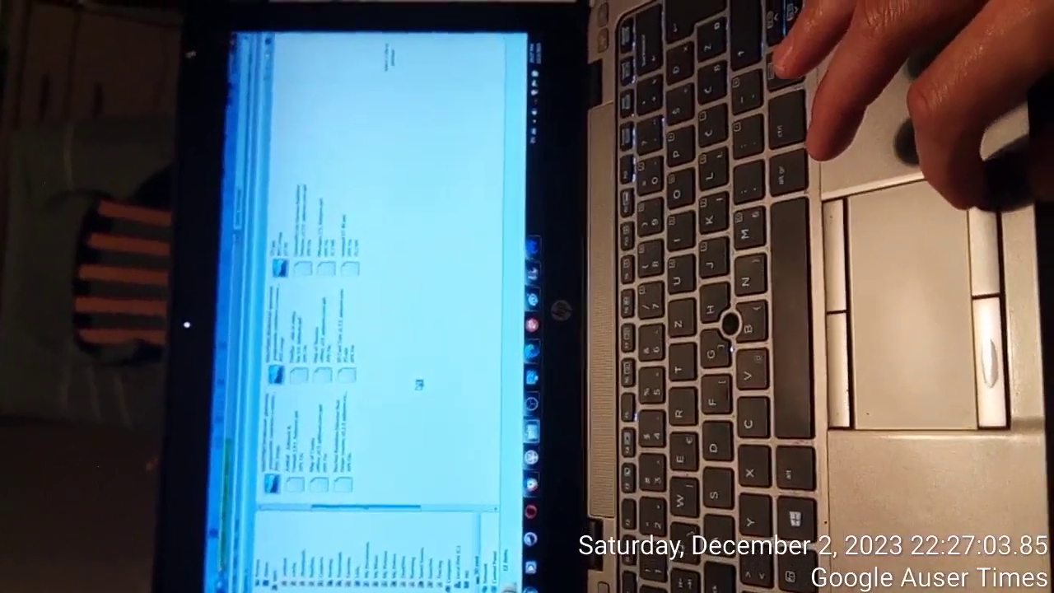
right_click(418, 384)
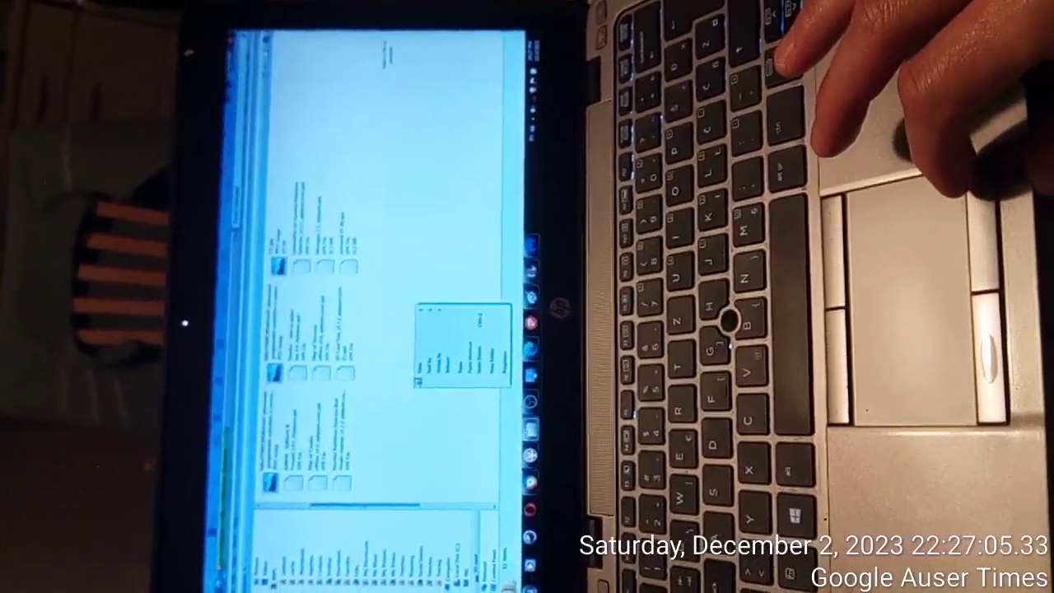
mouse_move(498, 339)
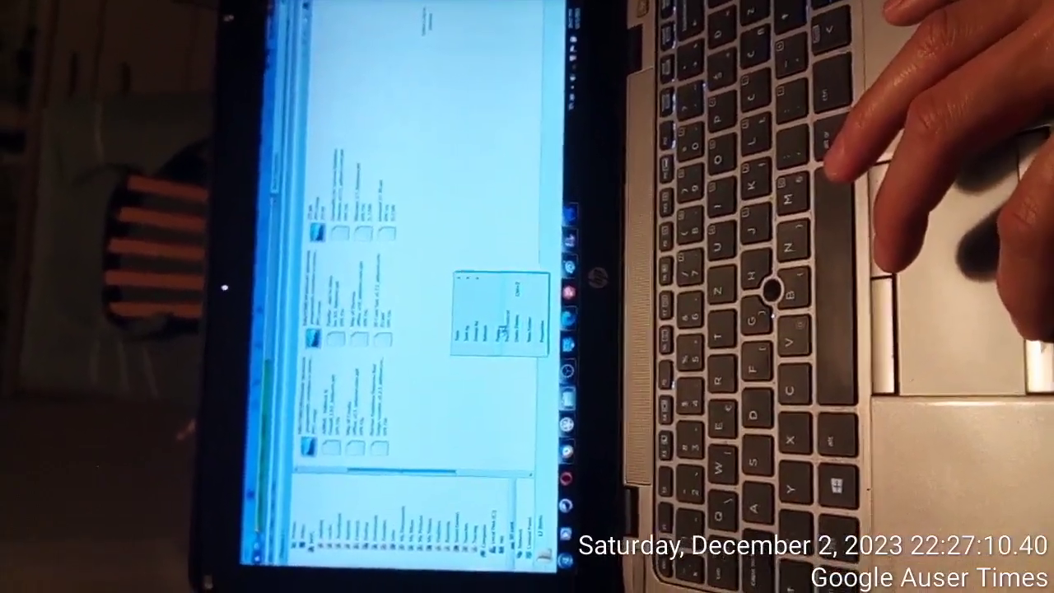
click(504, 328)
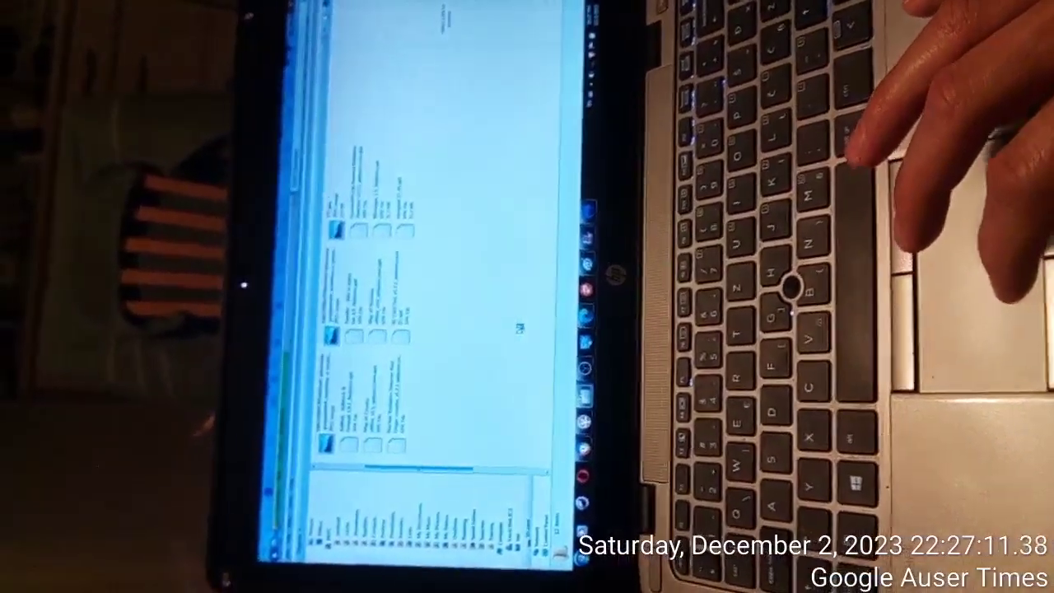